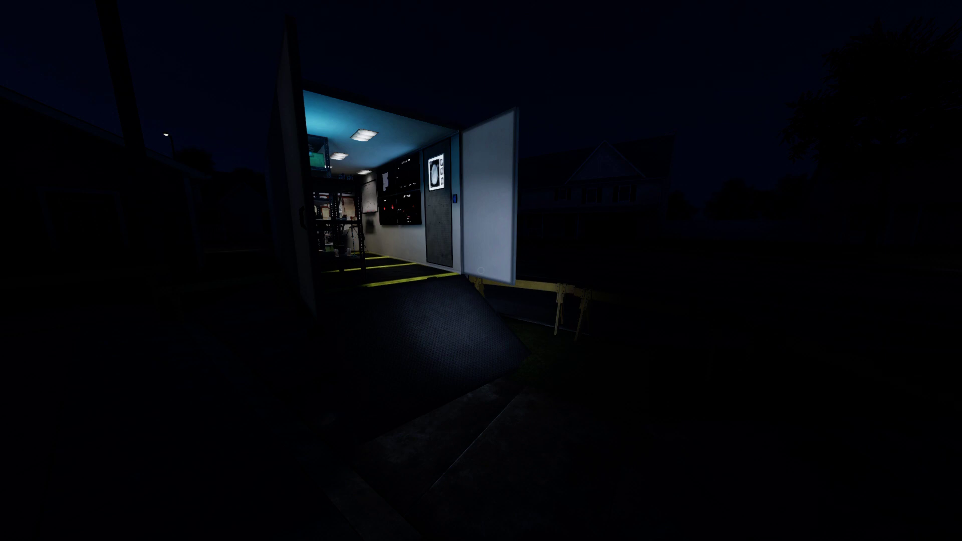
Walk up the ramp into the truck, look over the shelves and whiteboard, and take the tripod camera
{"action": "key", "text": "w"}
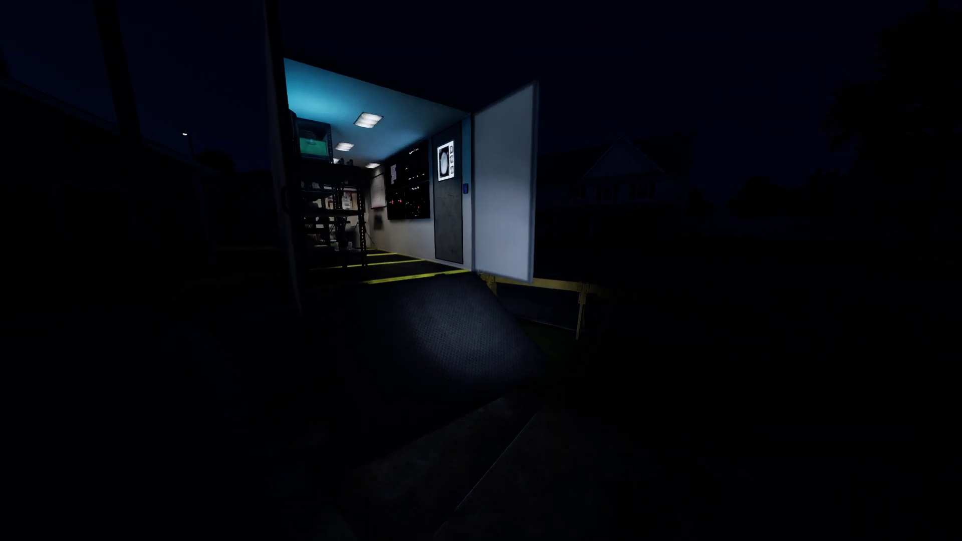
{"action": "key", "text": "w"}
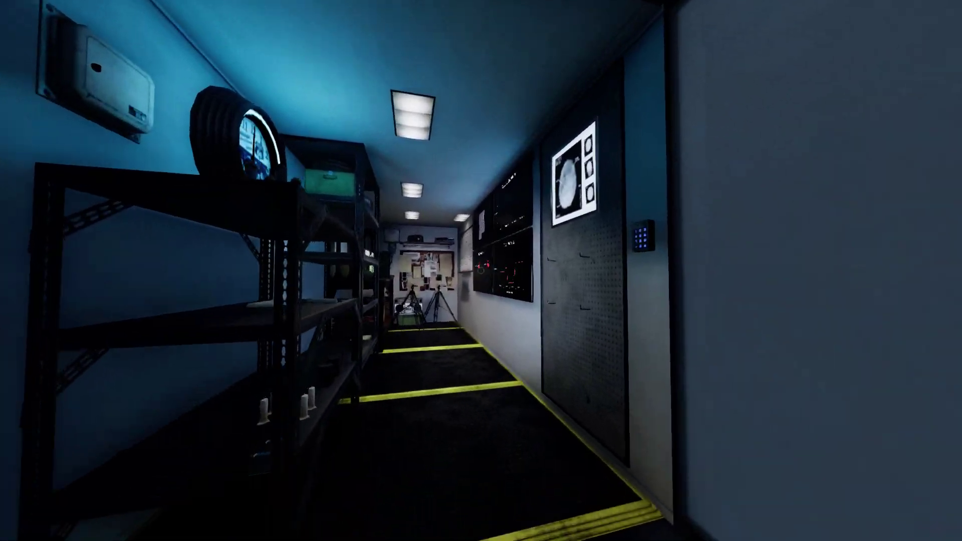
{"action": "key", "text": "w"}
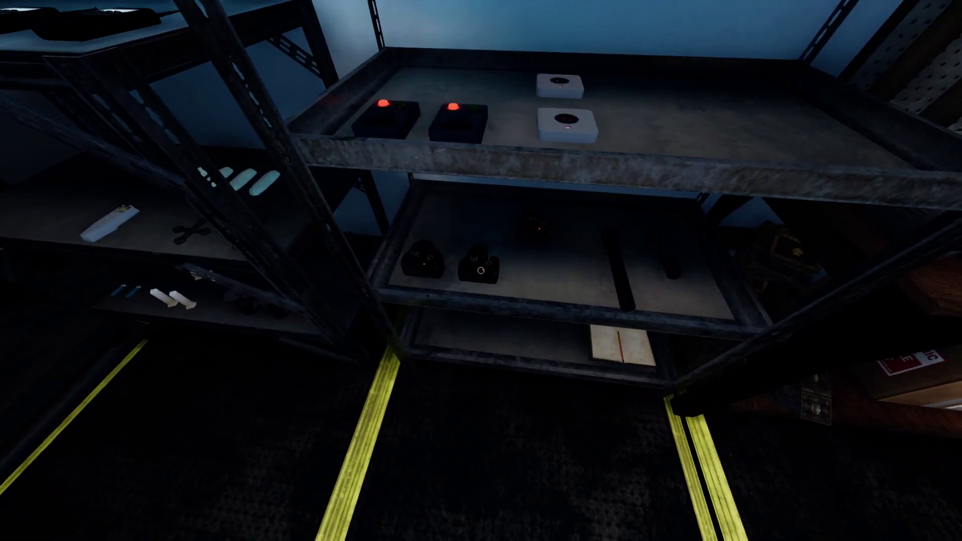
{"action": "key", "text": "w"}
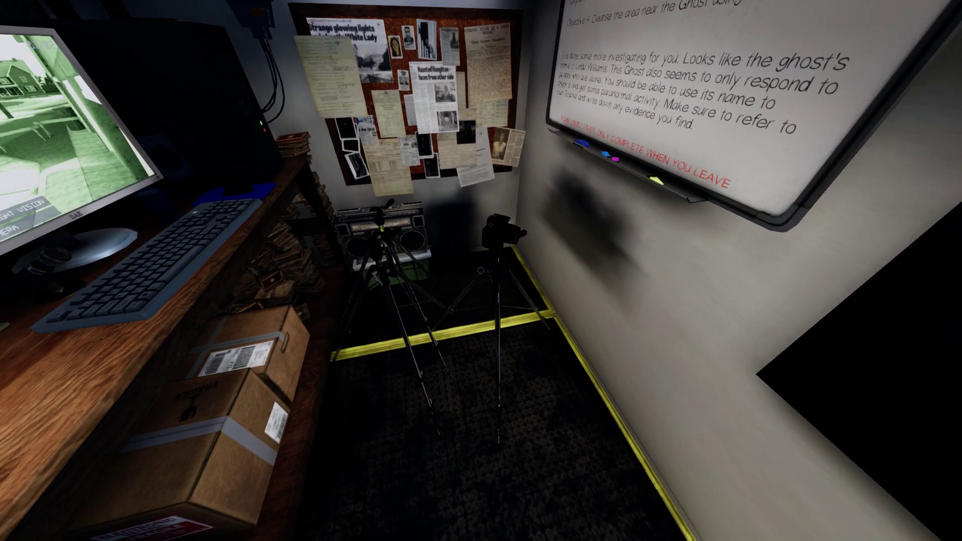
{"action": "key", "text": "e"}
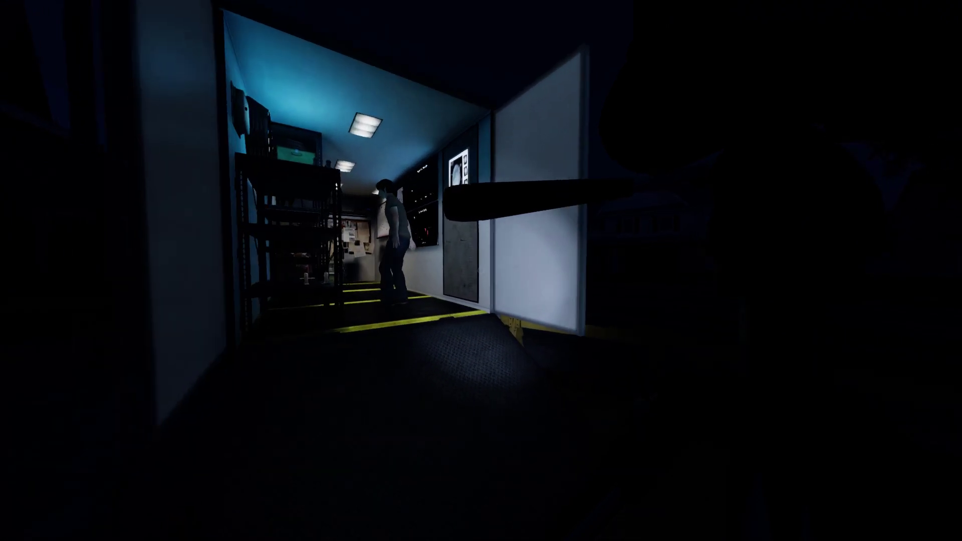
Walk into the truck behind the teammate and pick up the spirit box
{"action": "key", "text": "w"}
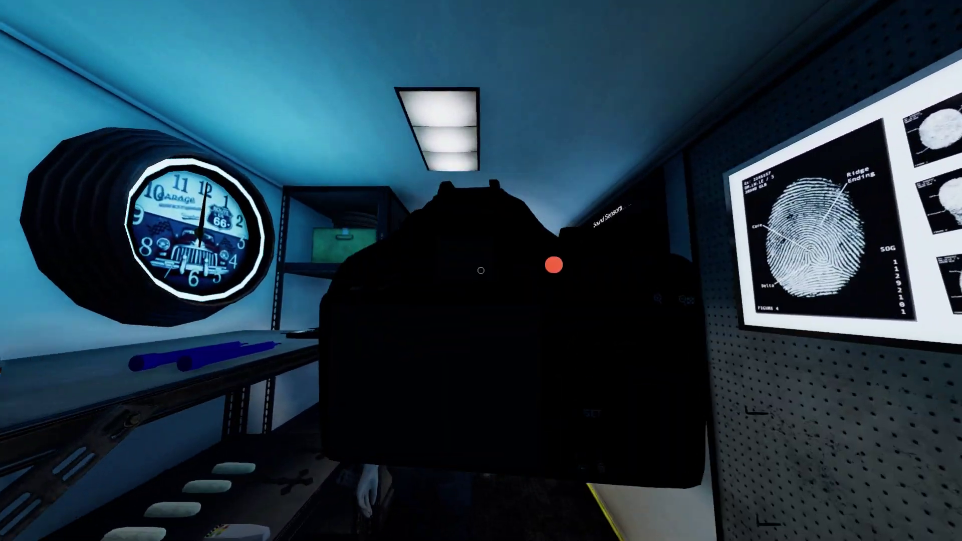
{"action": "key", "text": "w"}
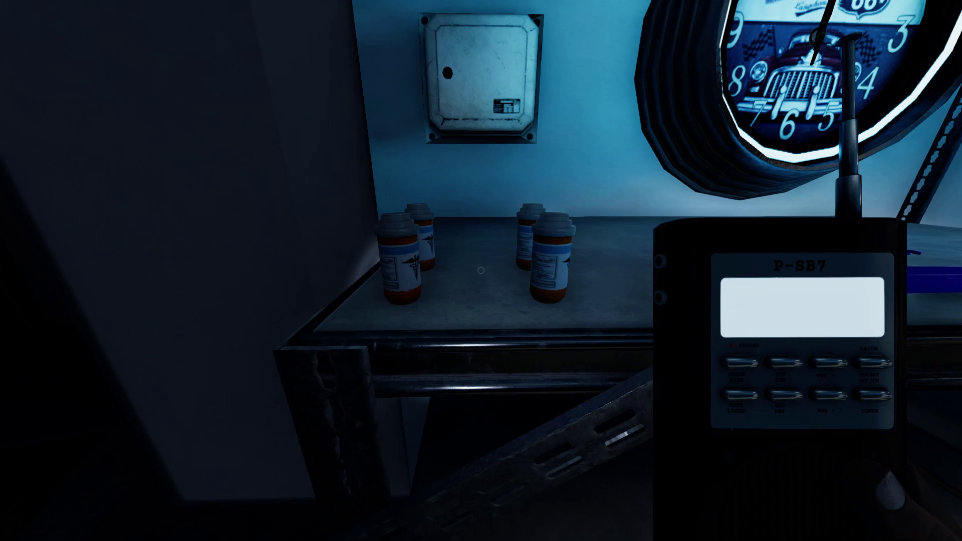
{"action": "key", "text": "w"}
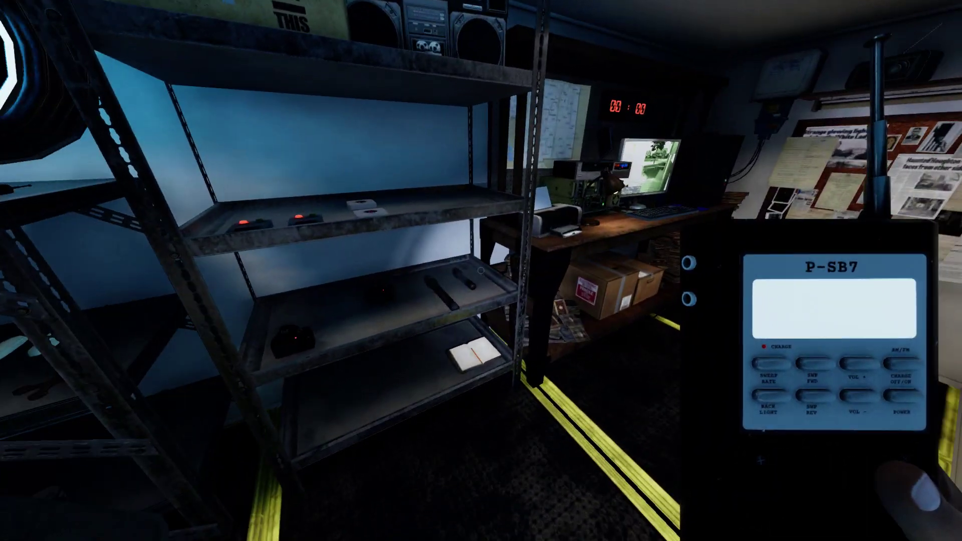
{"action": "key", "text": "w"}
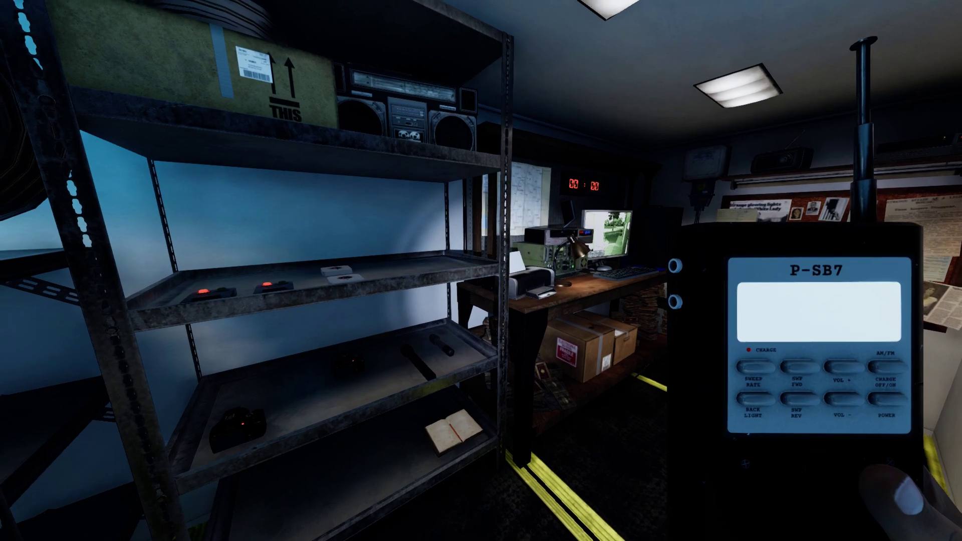
Check the ghost journal, then read the whiteboard's optional objectives
{"action": "key", "text": "j"}
{"action": "key", "text": "j"}
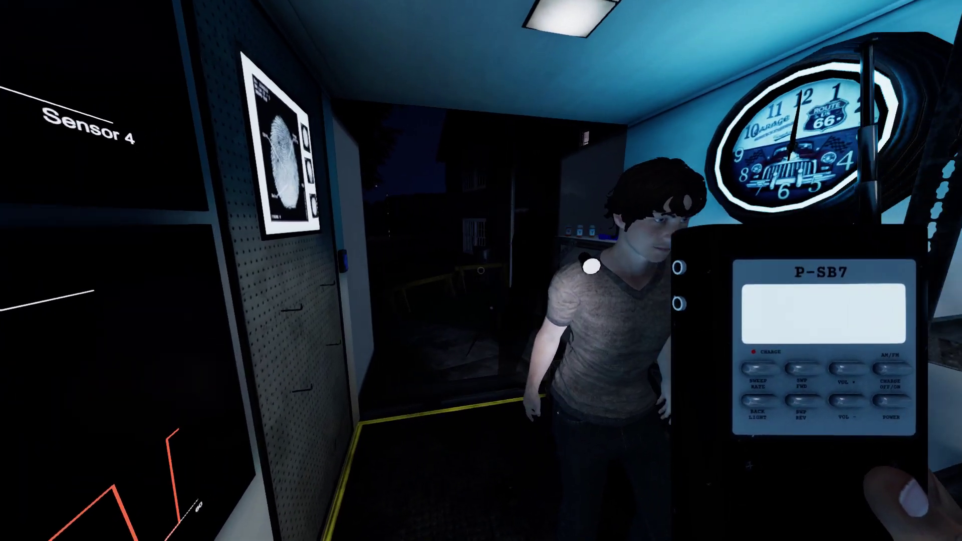
{"action": "key", "text": "w"}
{"action": "key", "text": "w"}
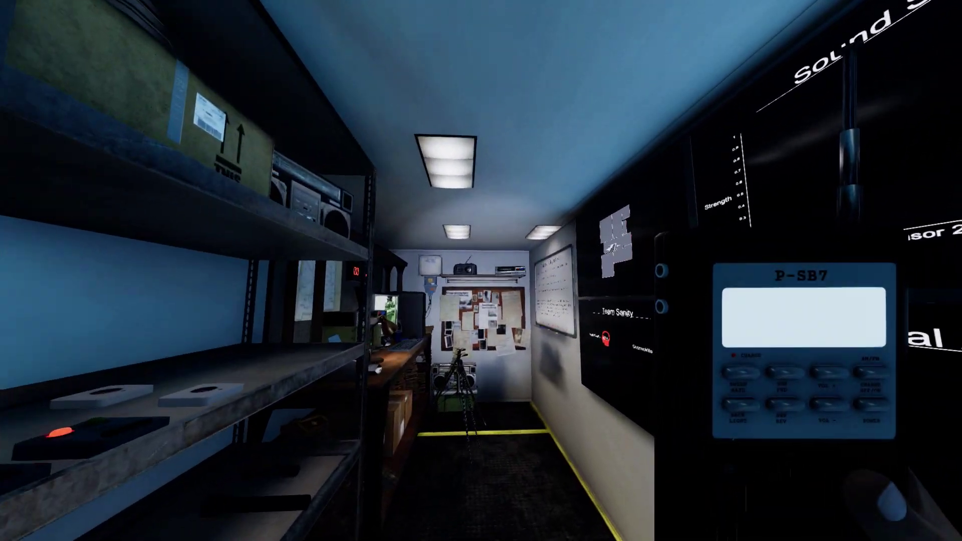
{"action": "key", "text": "w"}
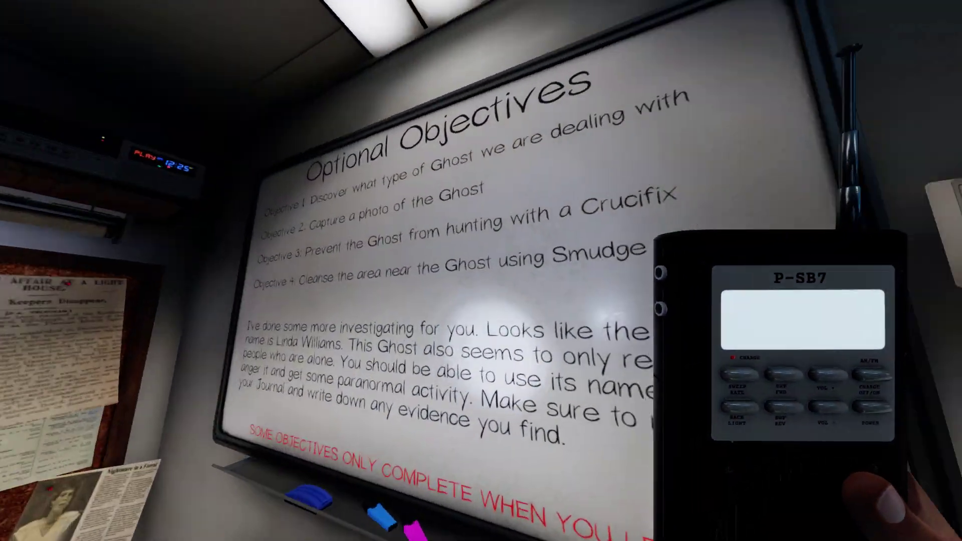
{"action": "key", "text": "w"}
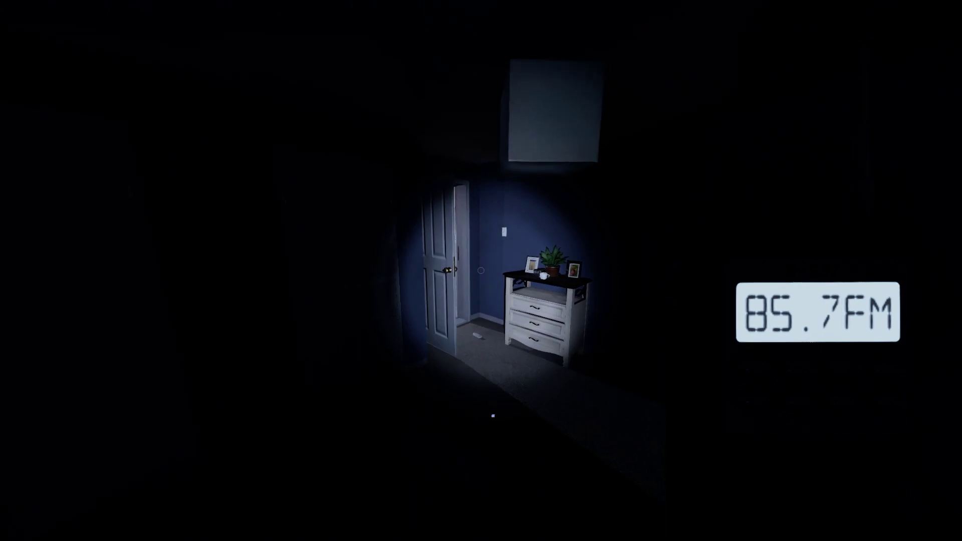
Search the dark bedroom from the dresser to the bed while the spirit box sweeps
{"action": "key", "text": "w"}
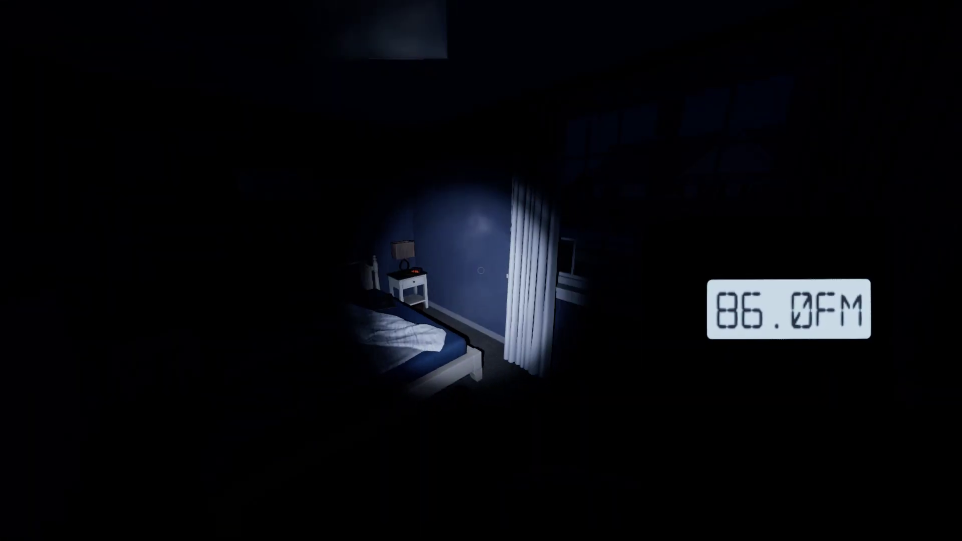
{"action": "key", "text": "w"}
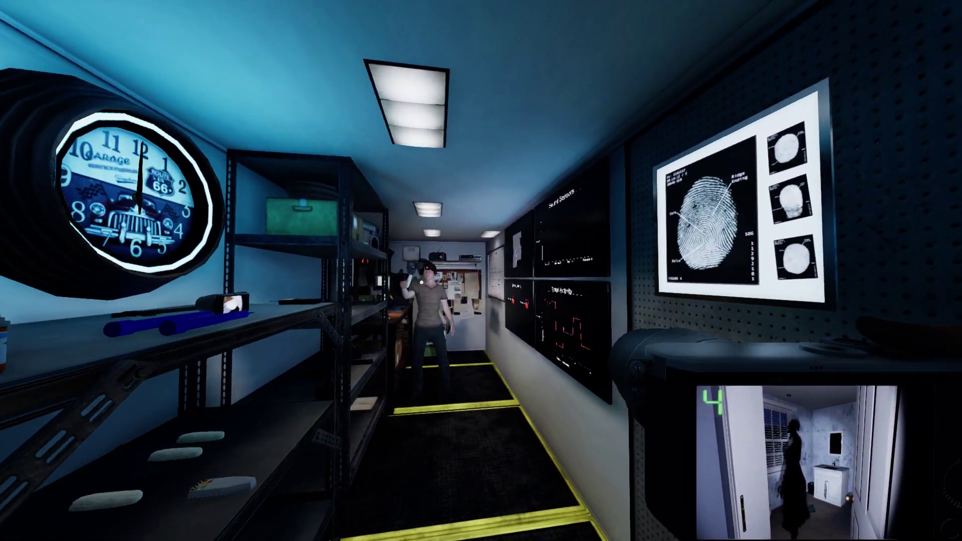
Flip through the journal's ghost entries to the Tools and Photos pages
{"action": "key", "text": "j"}
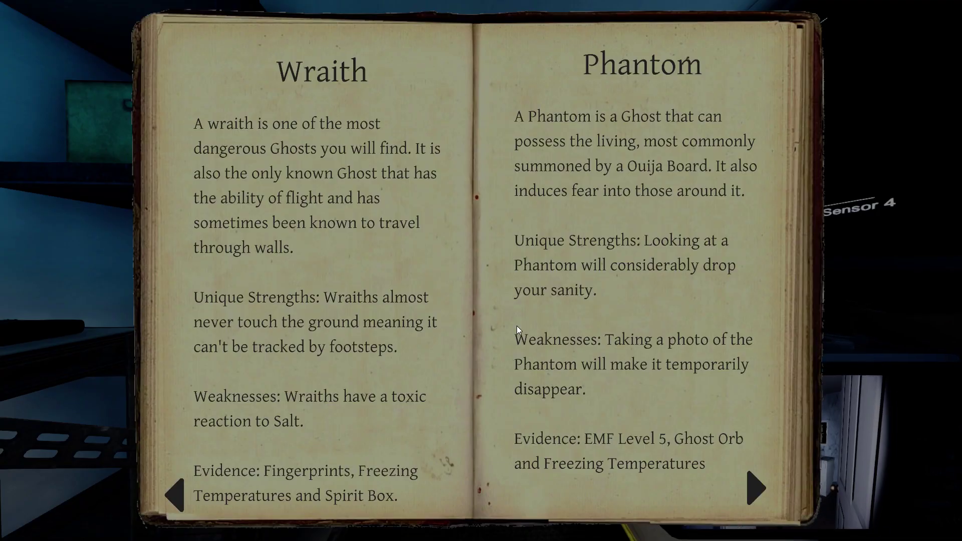
{"action": "double_click", "coordinate": [757, 493]}
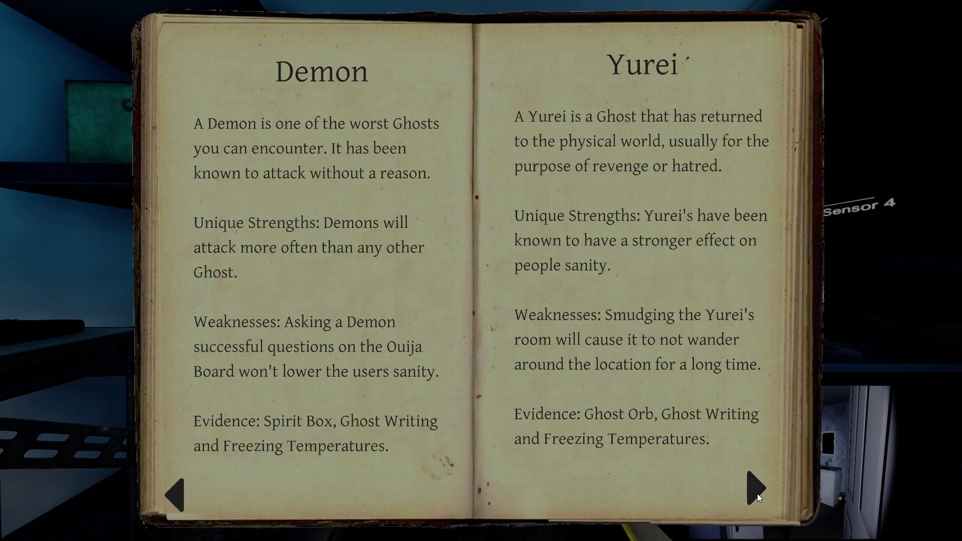
{"action": "left_click", "coordinate": [756, 494]}
{"action": "left_click", "coordinate": [757, 494]}
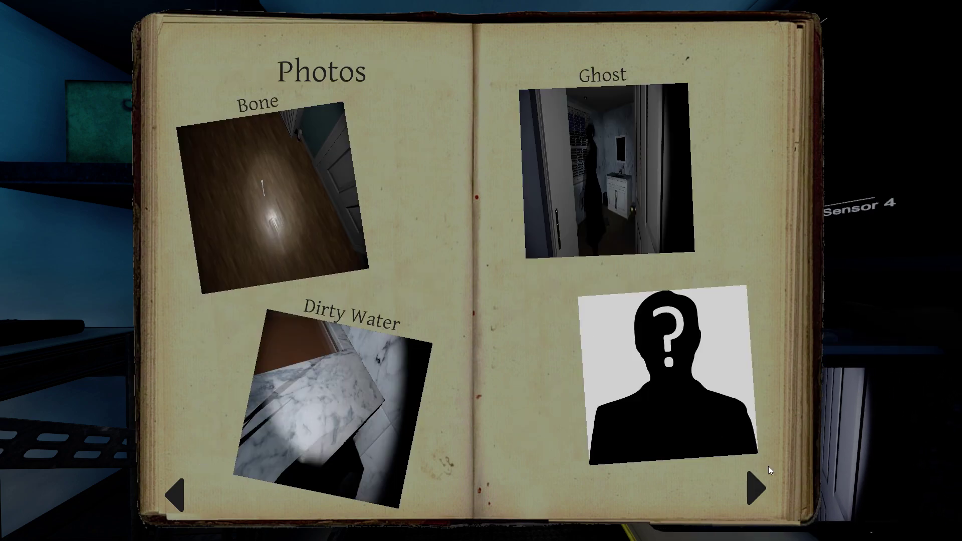
{"action": "key", "text": "j"}
Walk to the Team Sanity board and look around the desk and activity monitors
{"action": "key", "text": "w"}
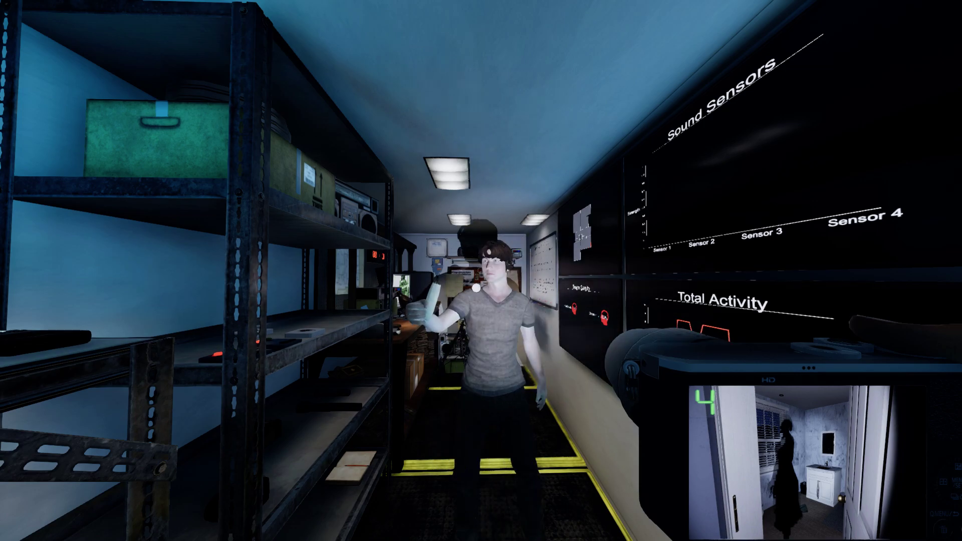
{"action": "key", "text": "w"}
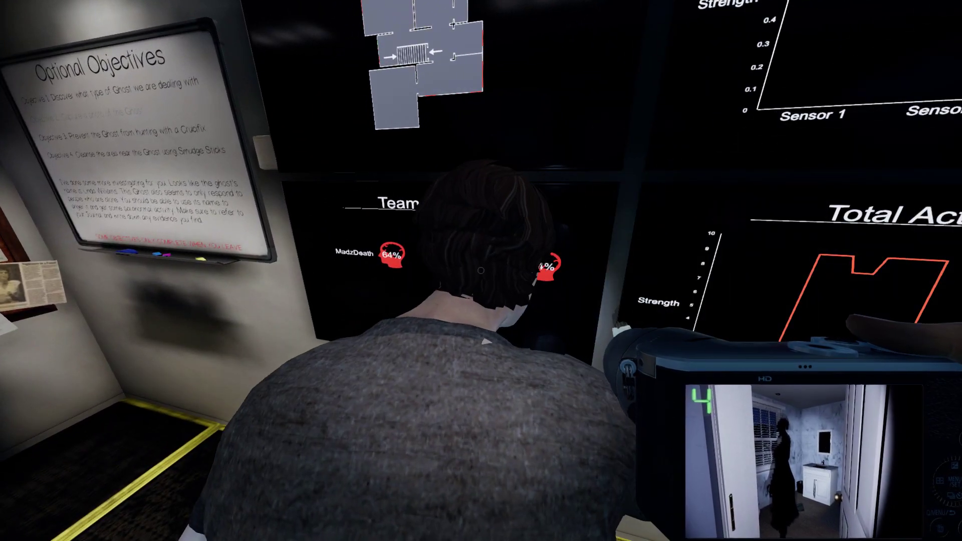
{"action": "key", "text": "w"}
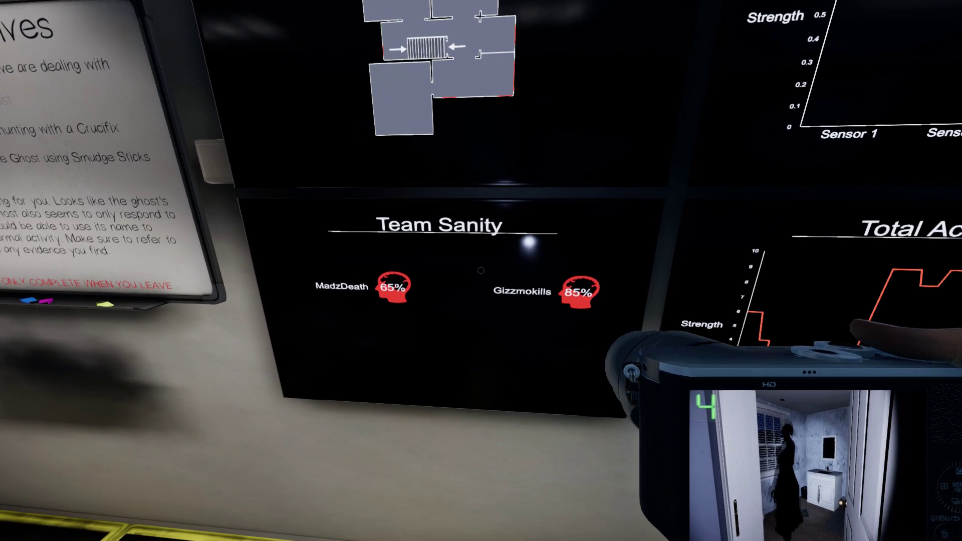
{"action": "left_click_drag", "start_coordinate": [481, 271], "coordinate": [225, 271]}
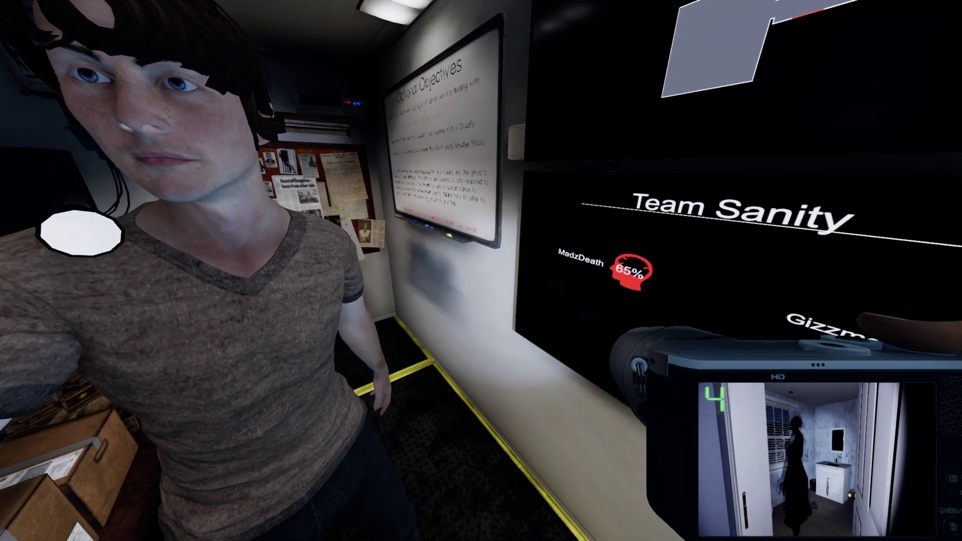
{"action": "left_click_drag", "start_coordinate": [481, 270], "coordinate": [316, 271]}
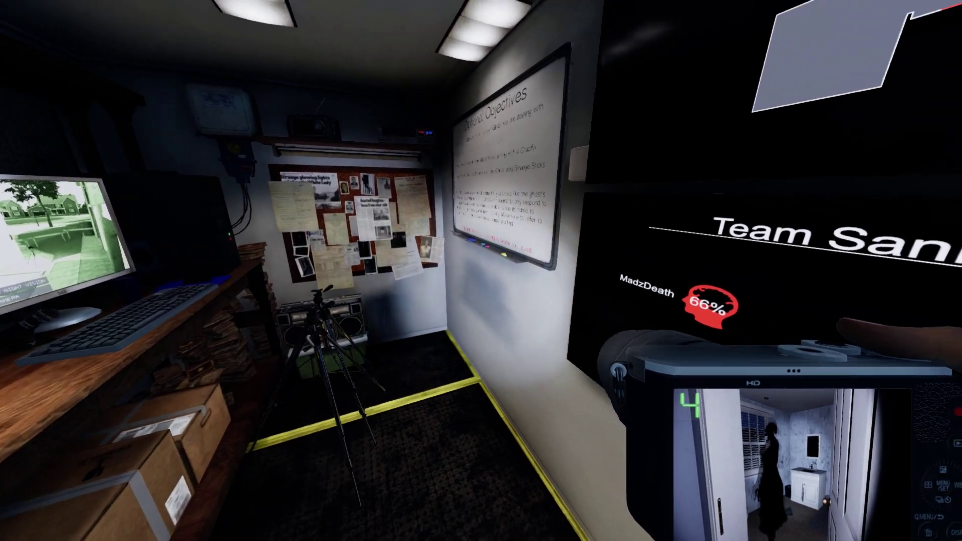
{"action": "left_click_drag", "start_coordinate": [481, 271], "coordinate": [150, 271]}
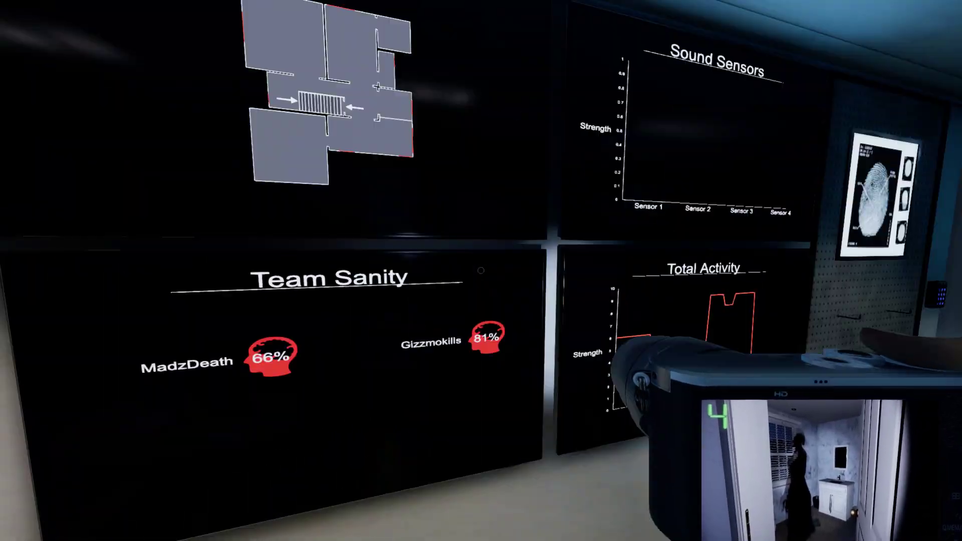
{"action": "left_click_drag", "start_coordinate": [481, 271], "coordinate": [677, 271]}
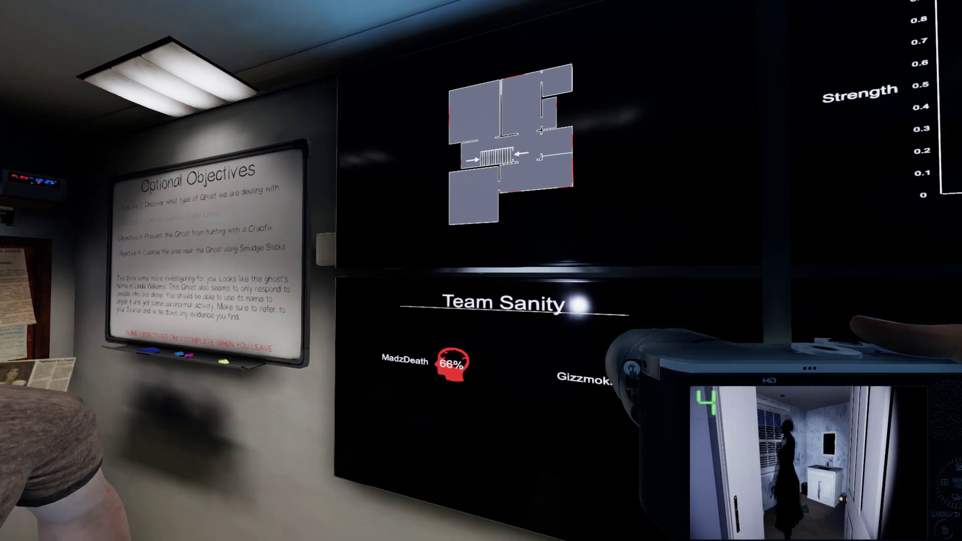
{"action": "left_click_drag", "start_coordinate": [482, 271], "coordinate": [586, 270]}
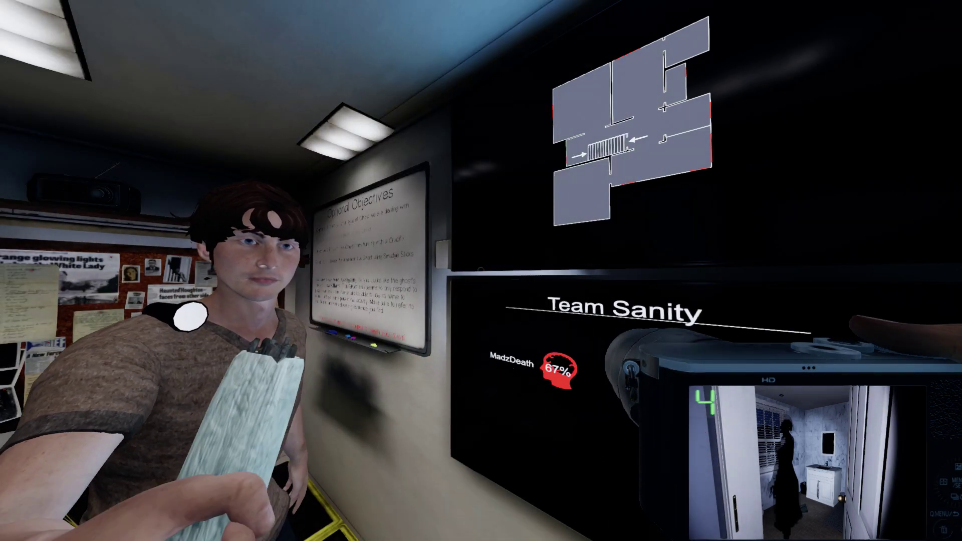
Set the journal's third evidence to EMF Level 5
{"action": "key", "text": "j"}
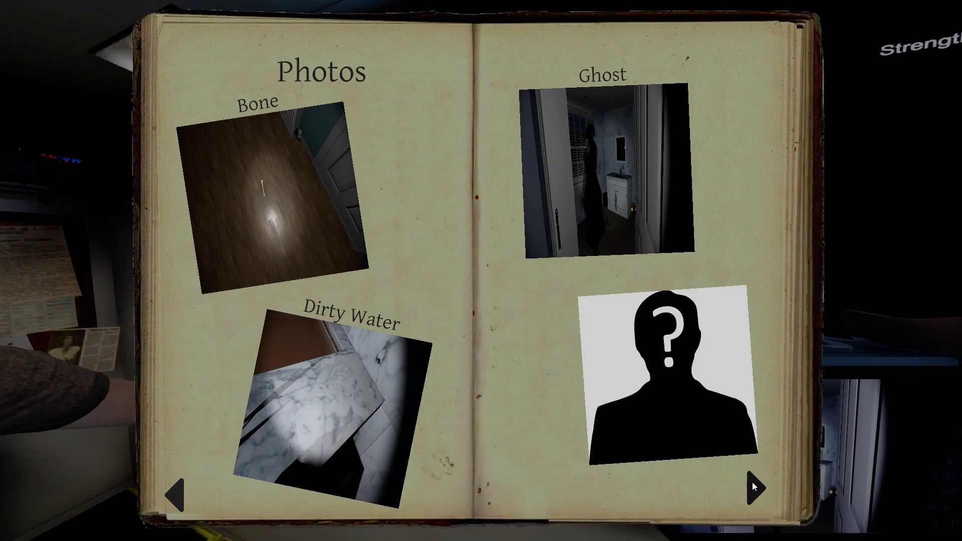
{"action": "left_click", "coordinate": [753, 481]}
{"action": "left_click", "coordinate": [753, 315]}
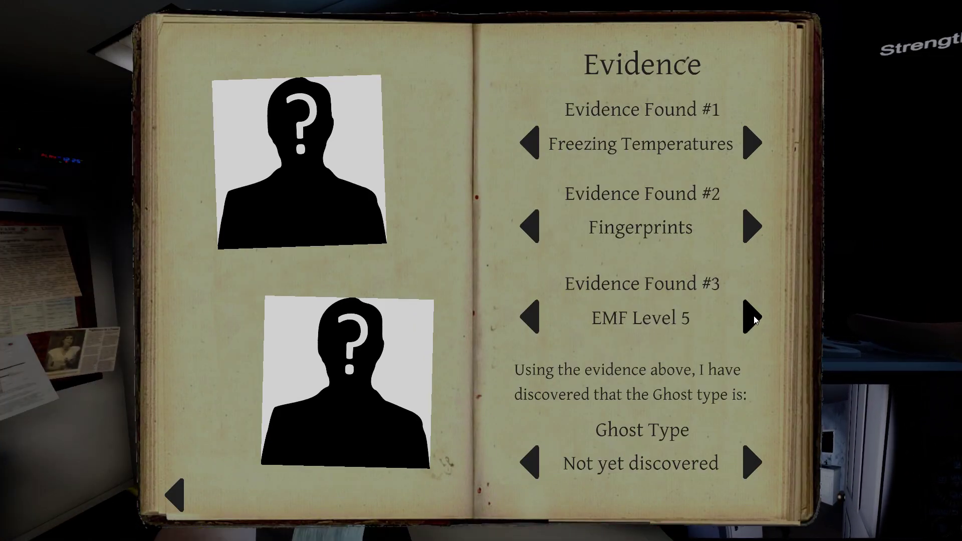
{"action": "left_click", "coordinate": [753, 463]}
{"action": "key", "text": "j"}
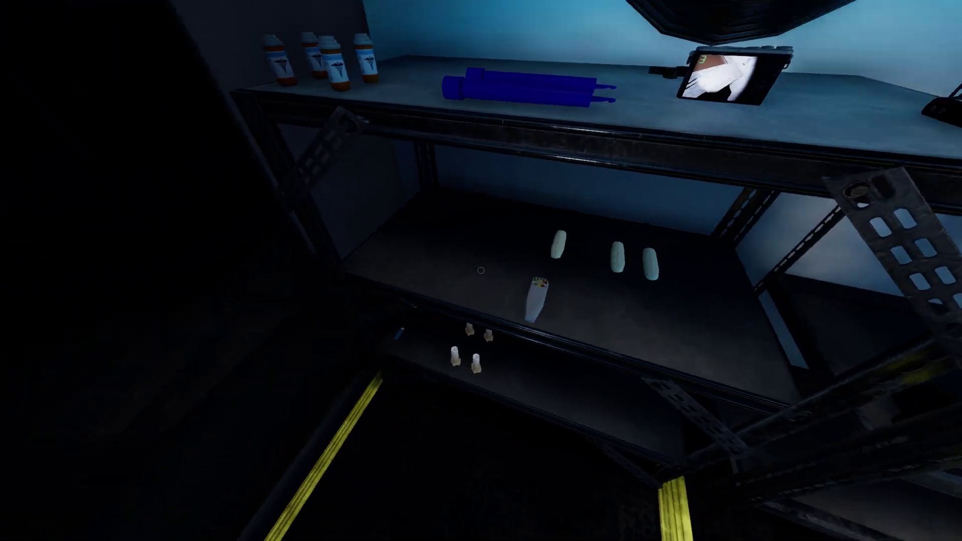
Take the lighter from the van shelf and head into the house toward the hallway doorway
{"action": "key", "text": "e"}
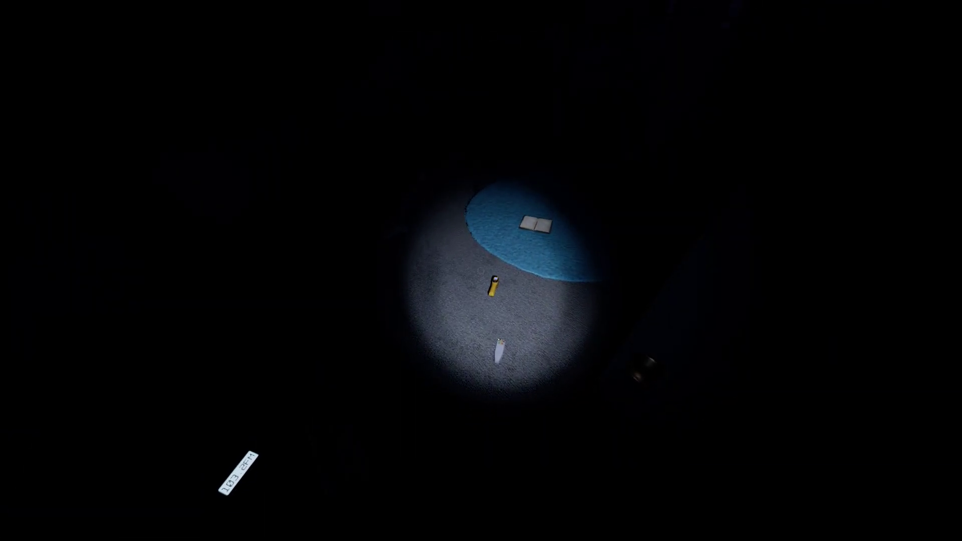
{"action": "key", "text": "w"}
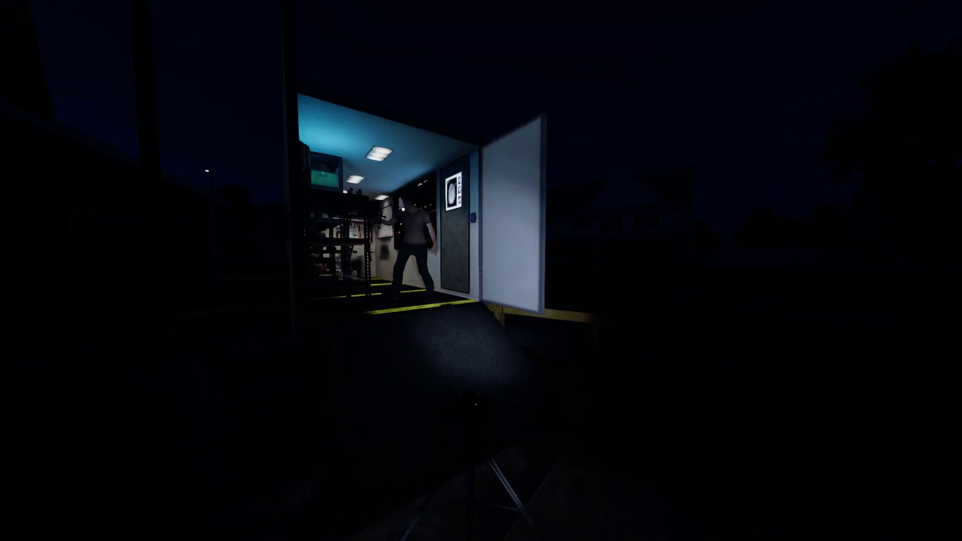
Walk up into the lit van and along it toward the equipment shelf
{"action": "key", "text": "w"}
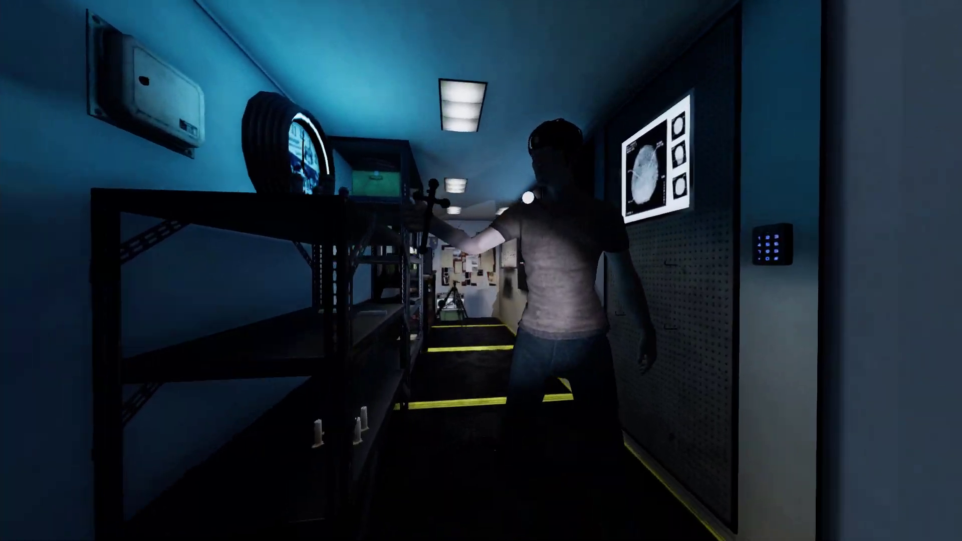
{"action": "key", "text": "w"}
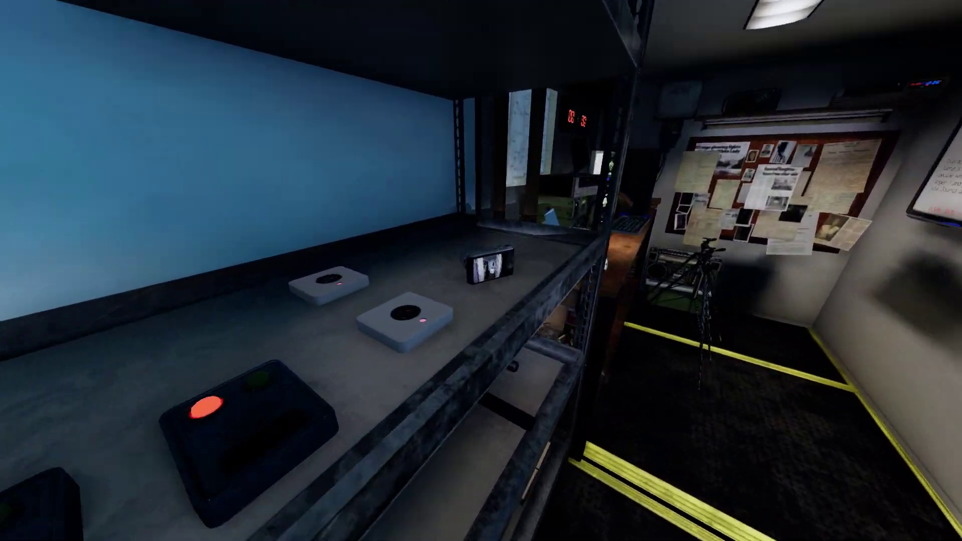
{"action": "key", "text": "w"}
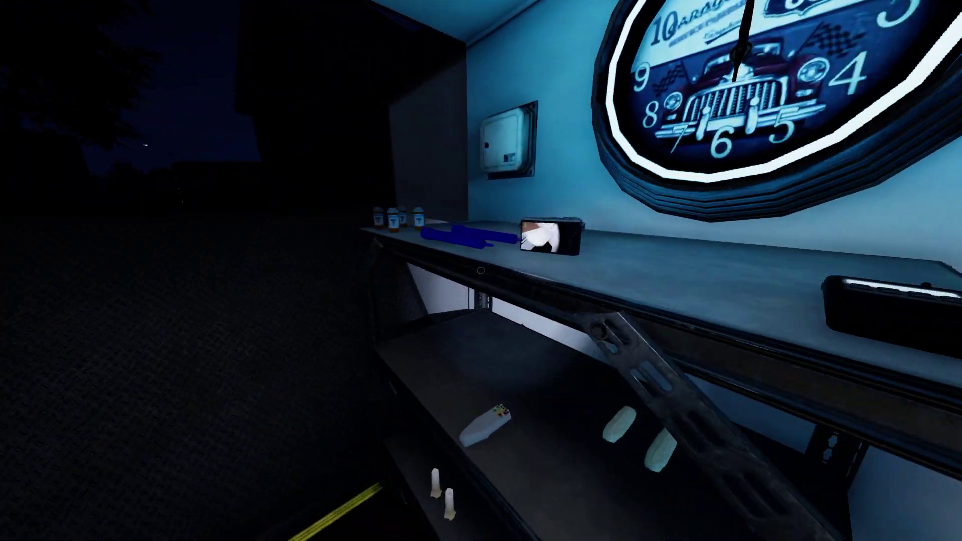